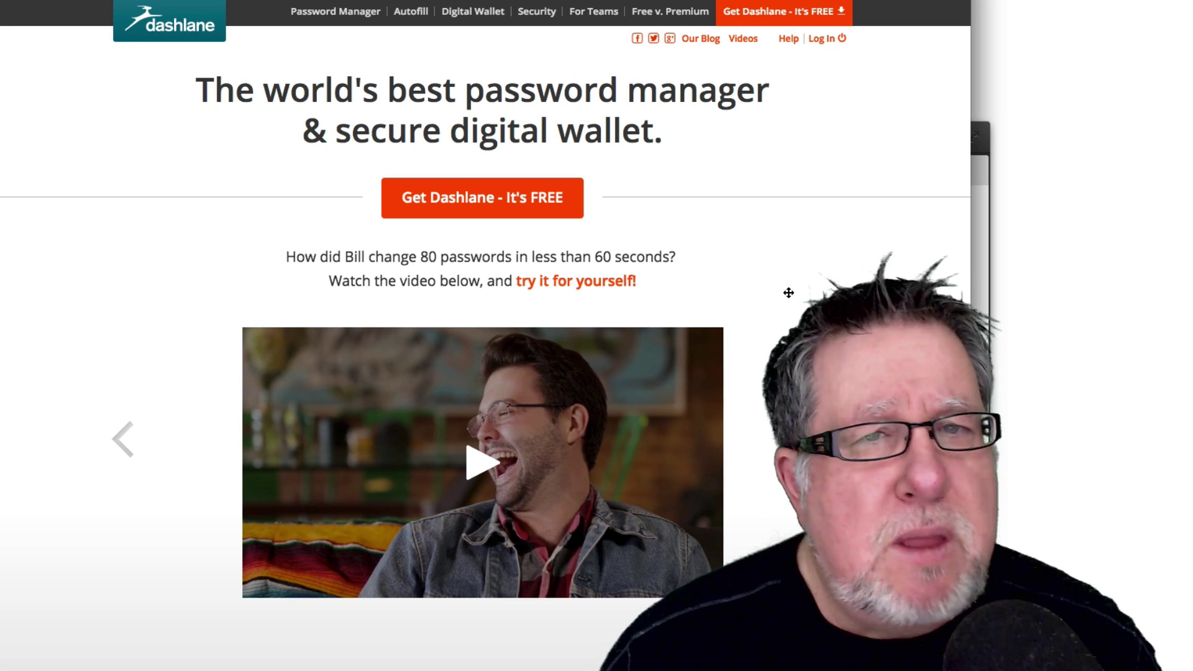
- Open the Free v. Premium page and scroll to the $0 Free vs. Premium feature table
left_click(664, 14)
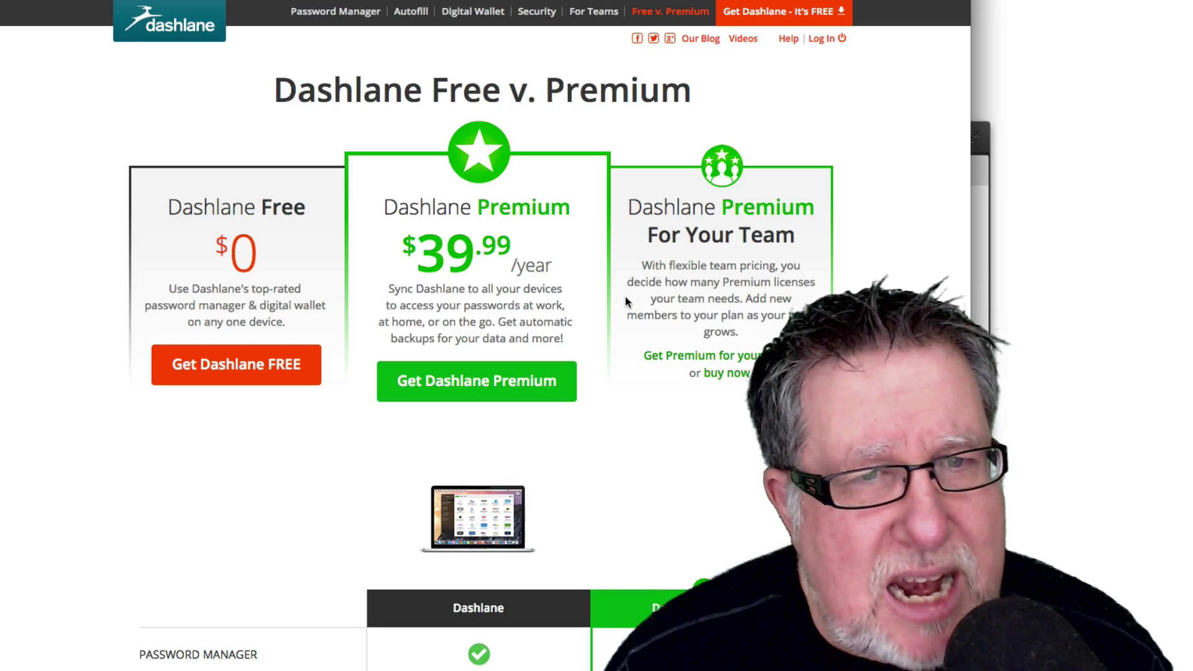
scroll(626, 301, "down", 3)
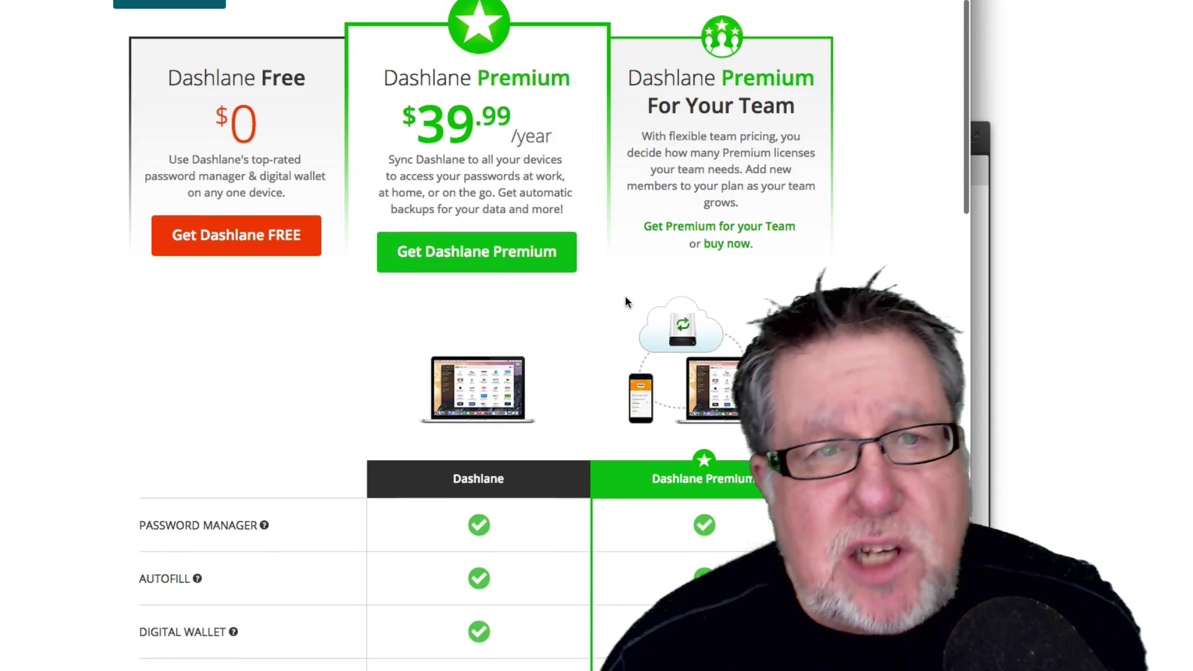
scroll(625, 301, "down", 5)
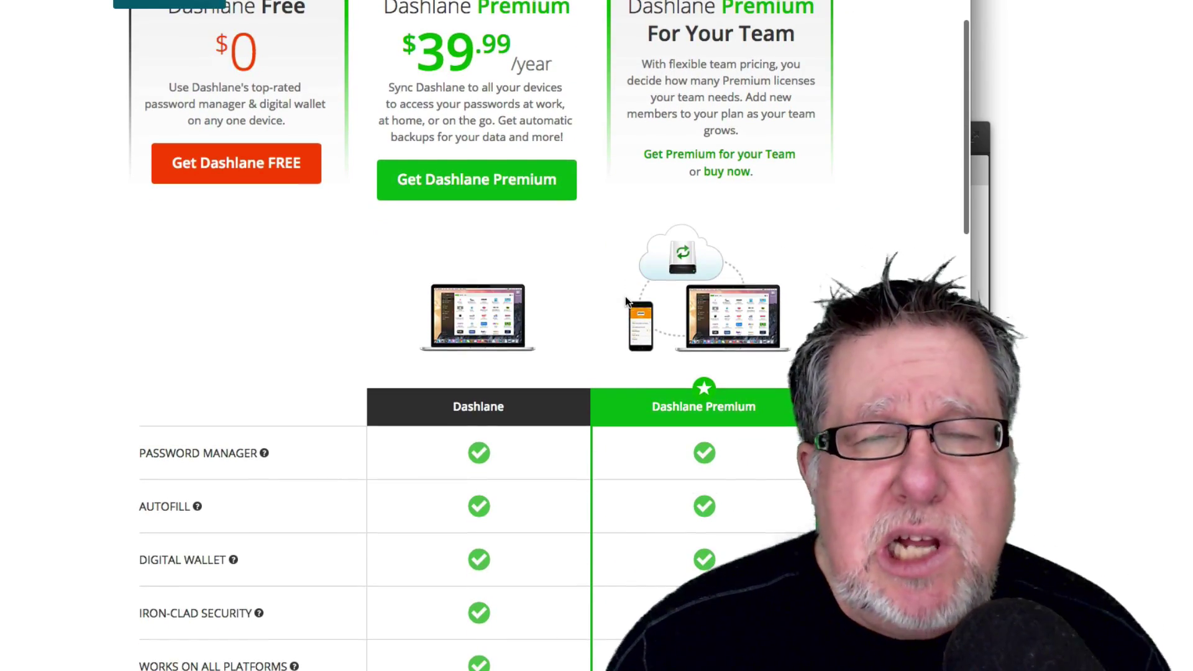
scroll(625, 296, "down", 5)
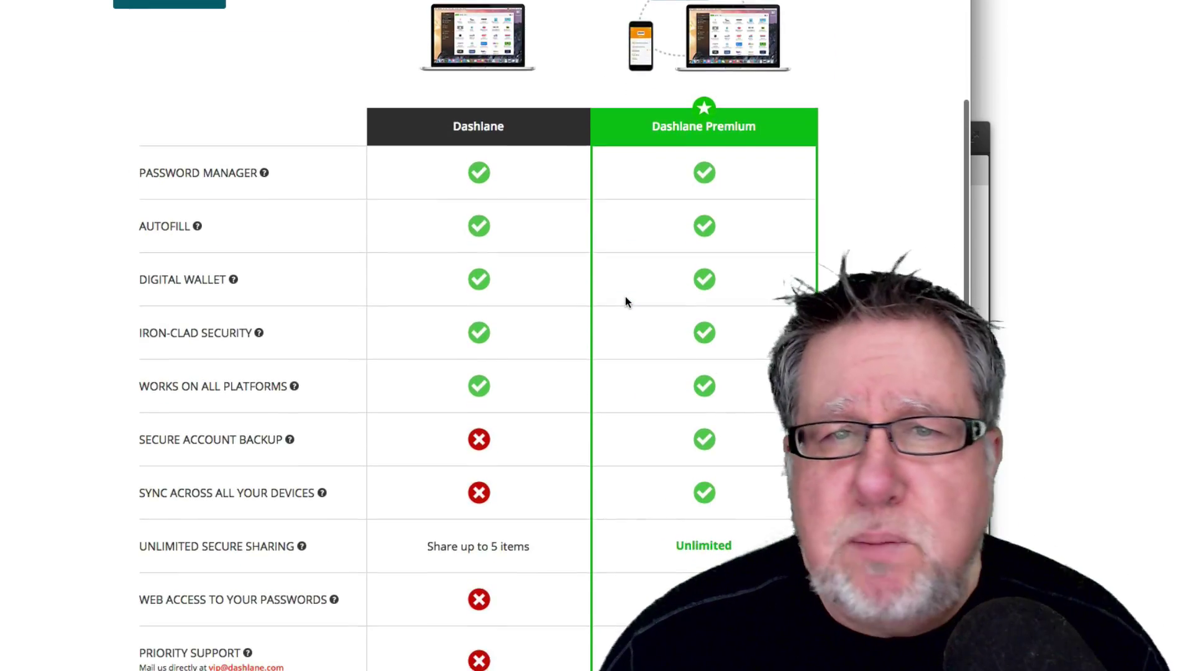
scroll(625, 297, "down", 2)
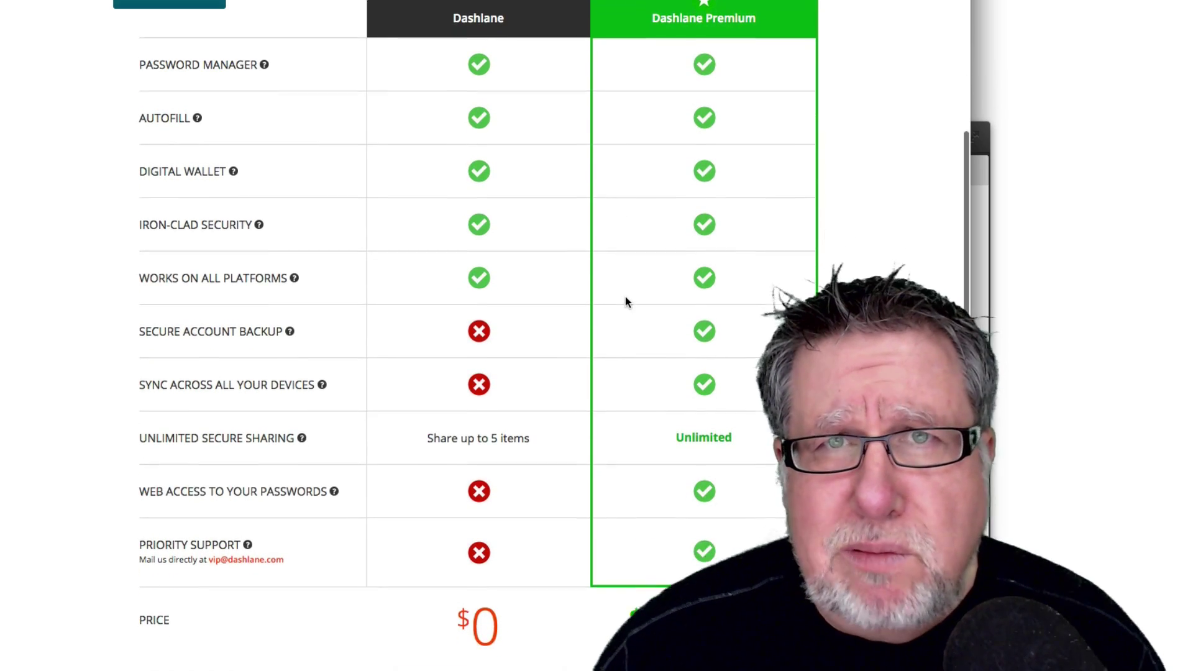
scroll(625, 296, "up", 2)
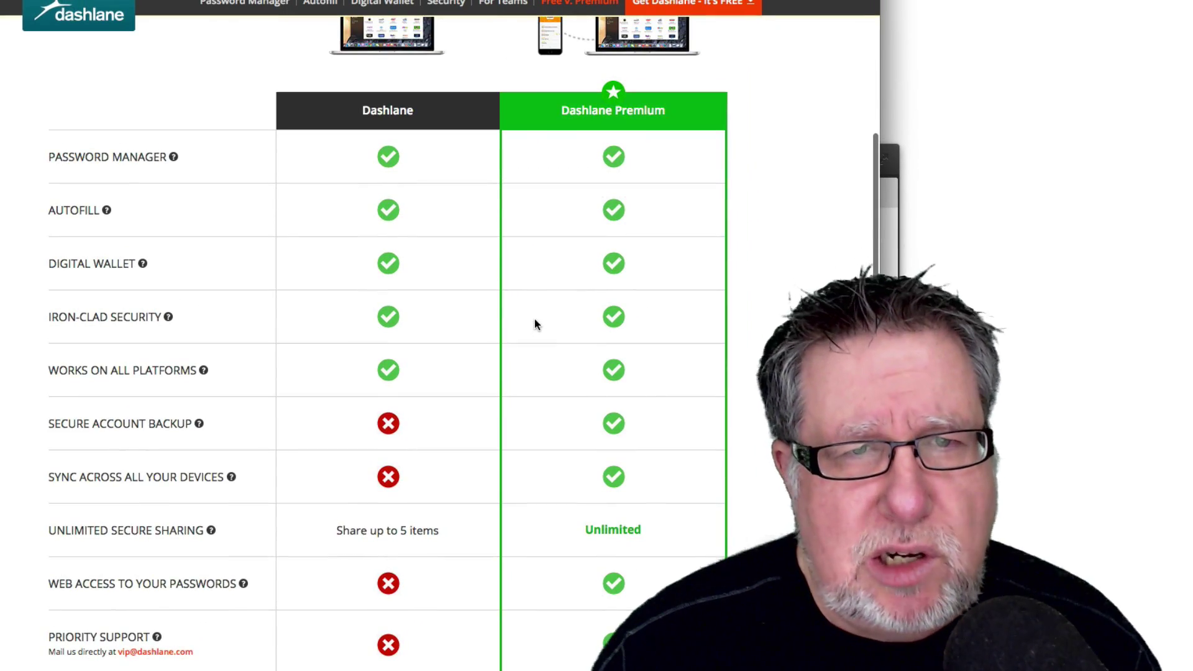
scroll(534, 323, "down", 1)
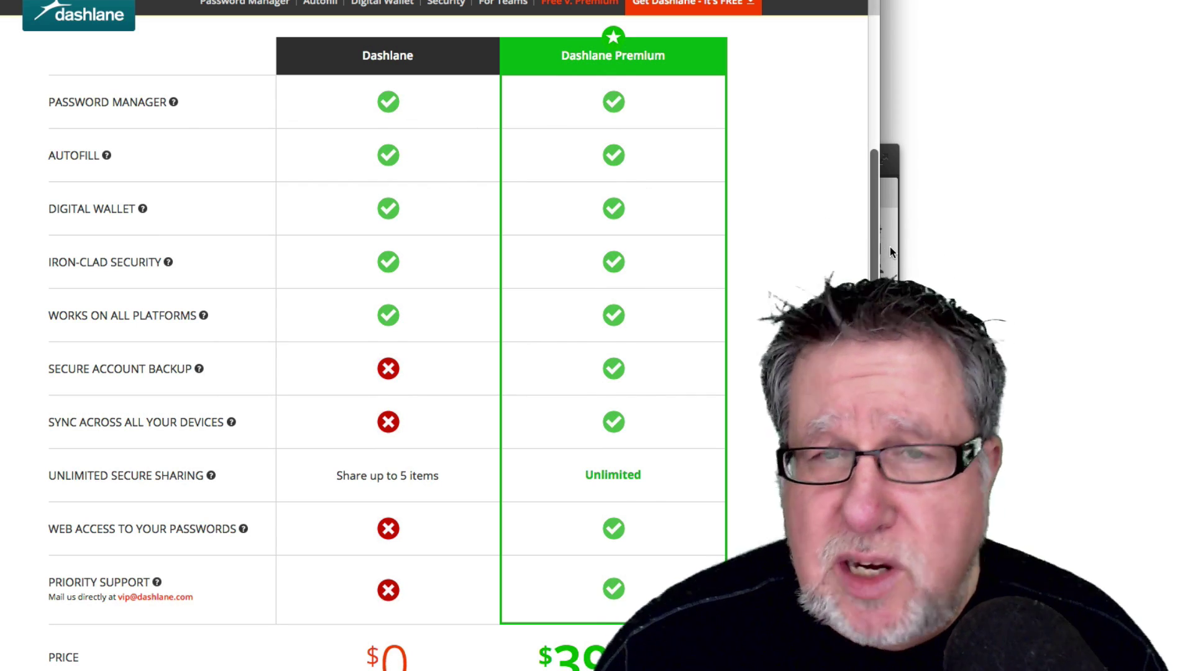
scroll(642, 93, "up", 2)
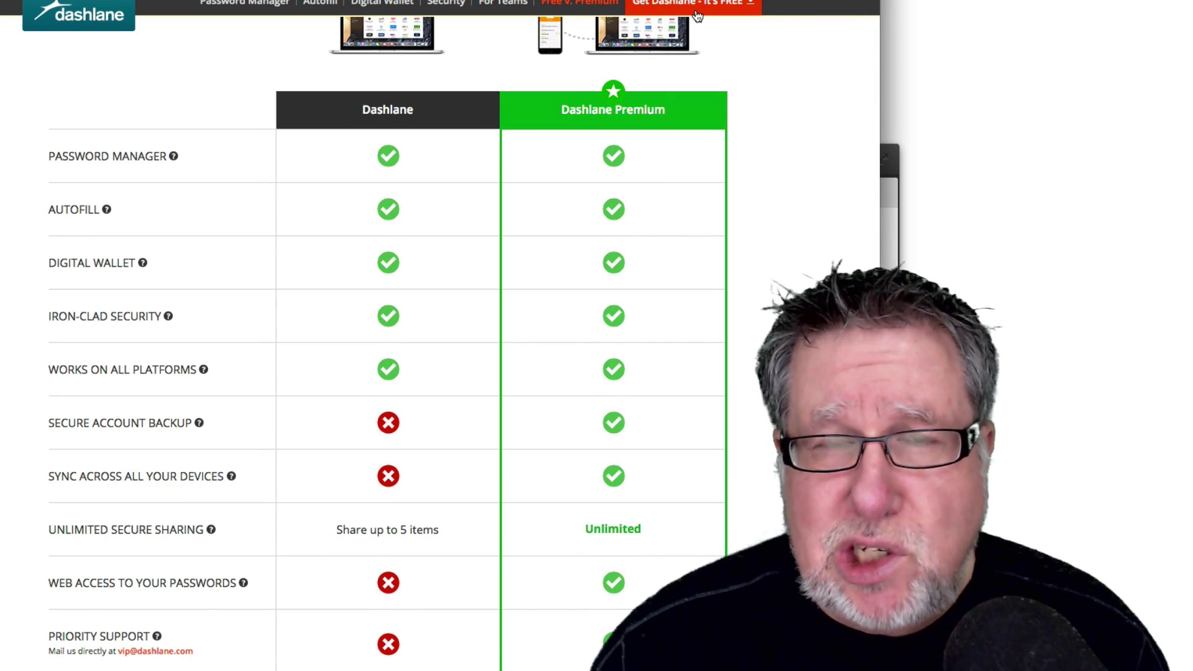
scroll(226, 224, "down", 2)
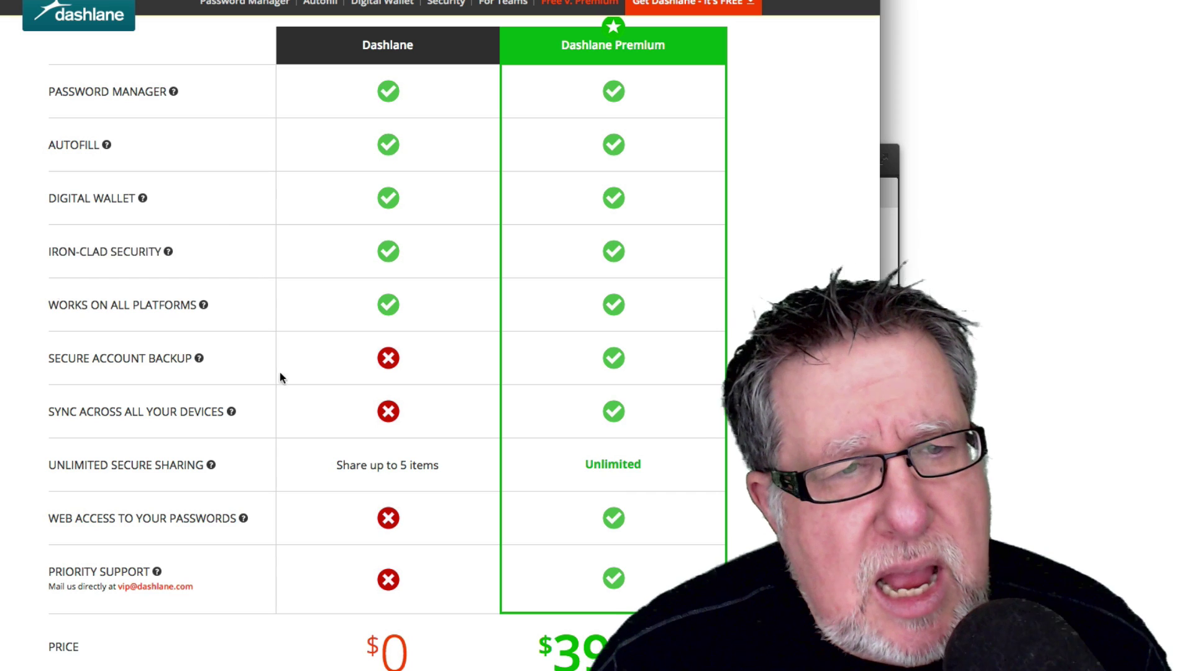
mouse_move(273, 372)
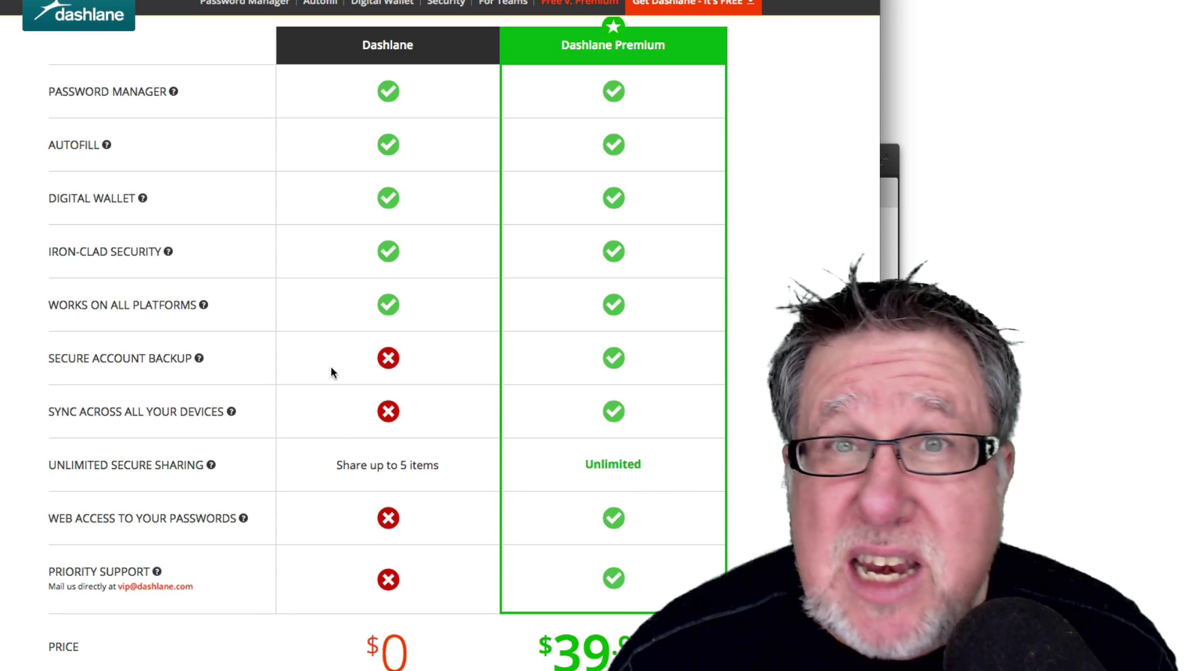
scroll(427, 392, "down", 1)
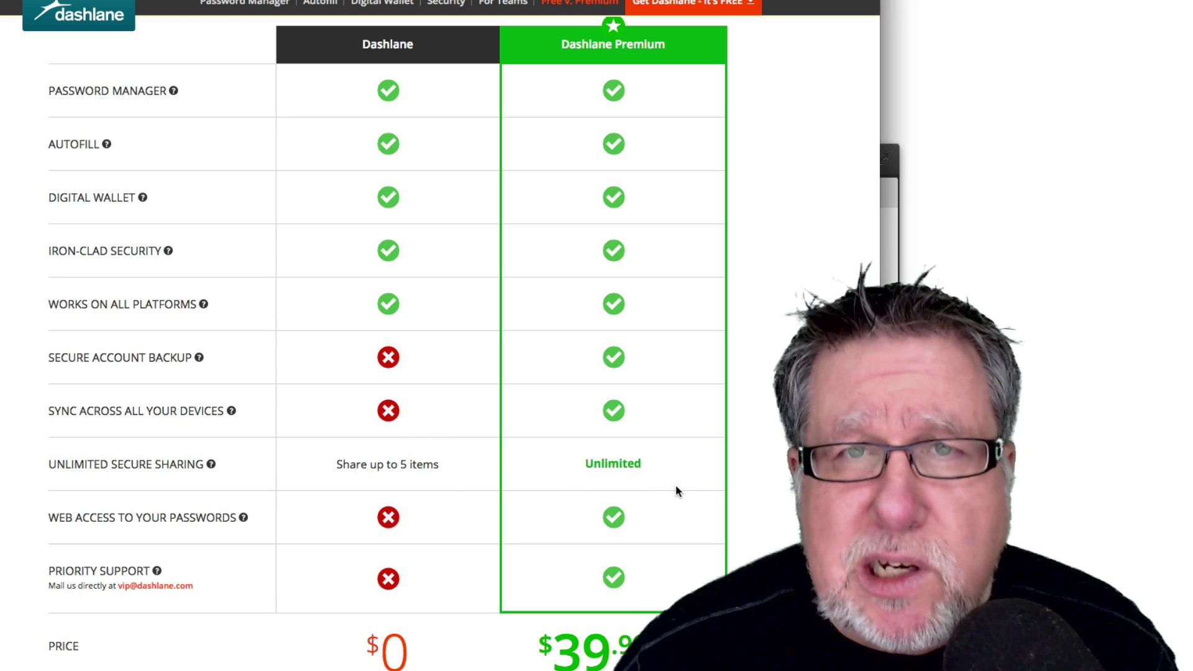
scroll(683, 473, "up", 8)
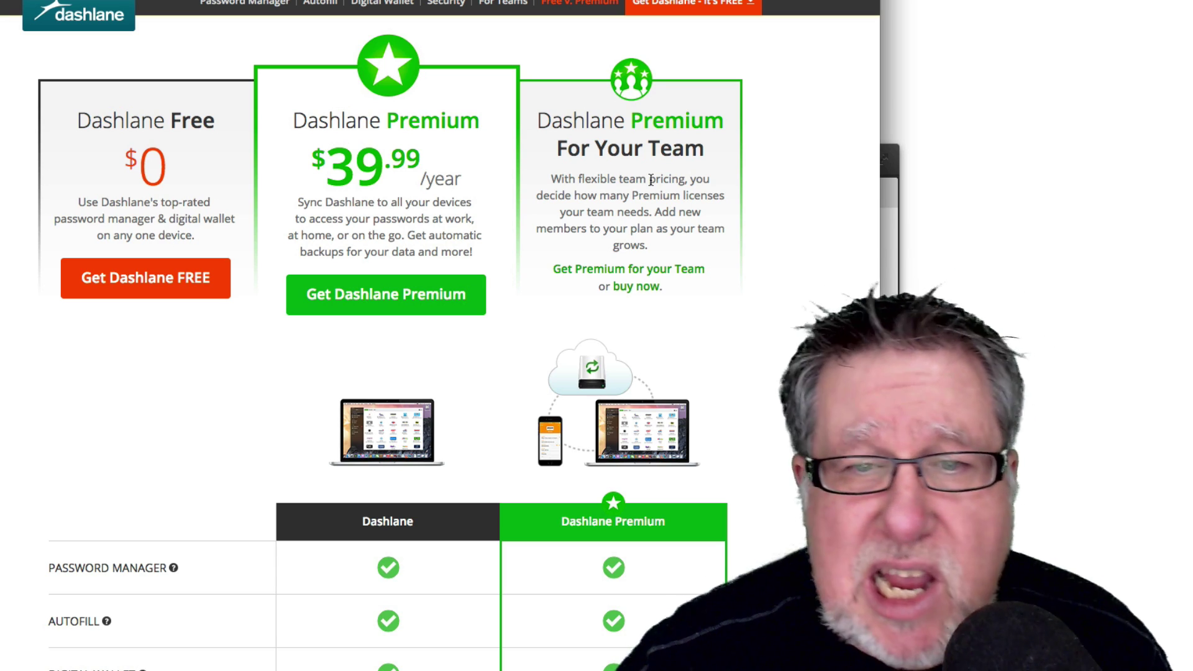
scroll(651, 180, "down", 5)
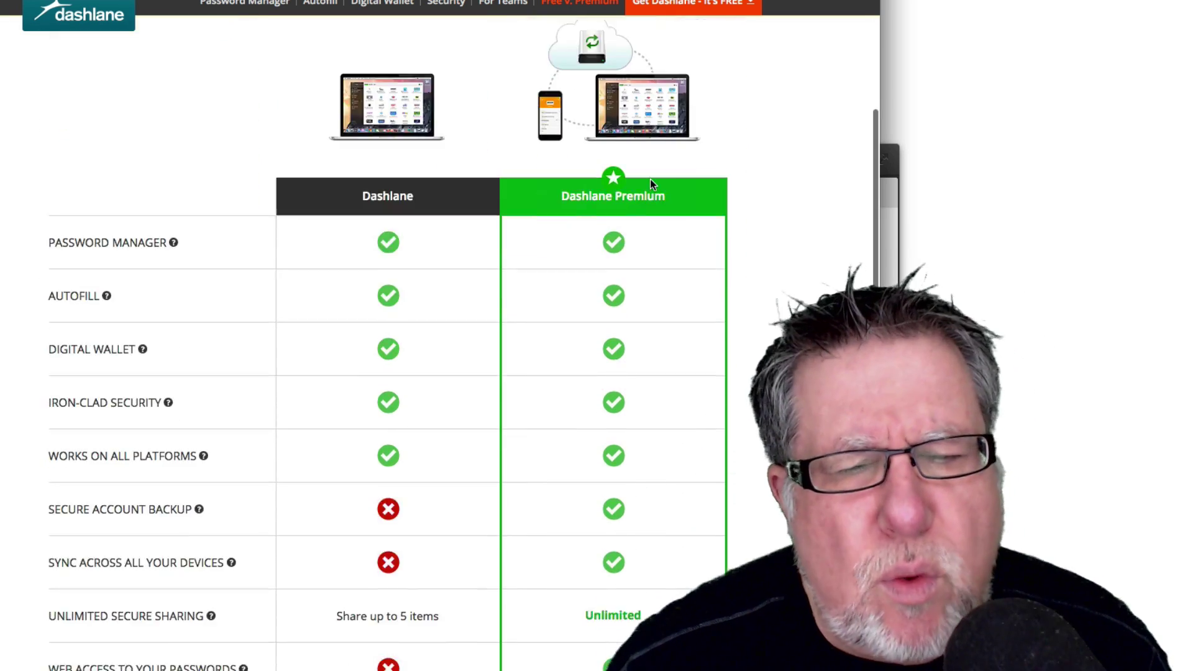
scroll(650, 179, "down", 3)
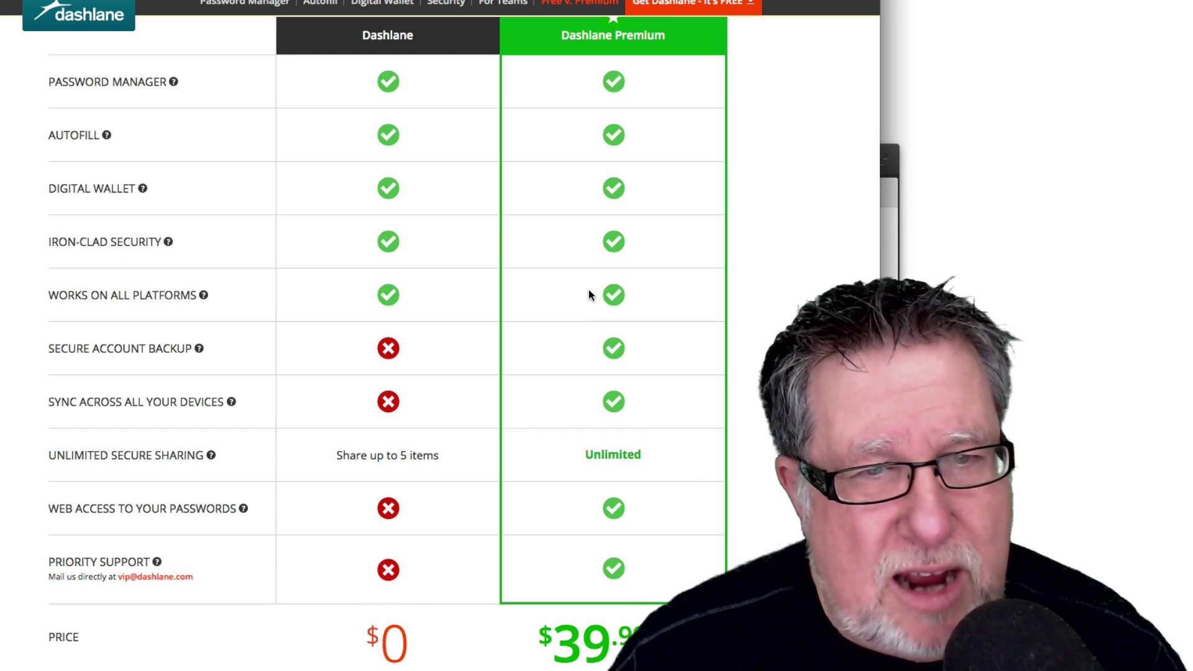
scroll(589, 290, "down", 1)
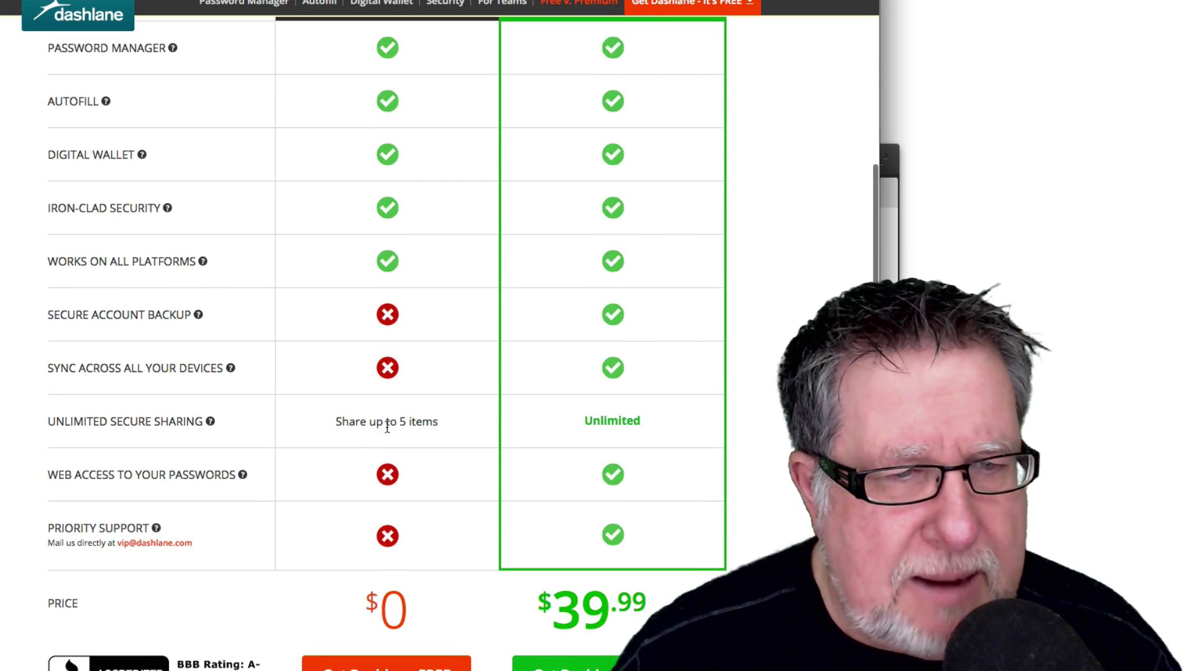
scroll(383, 520, "up", 10)
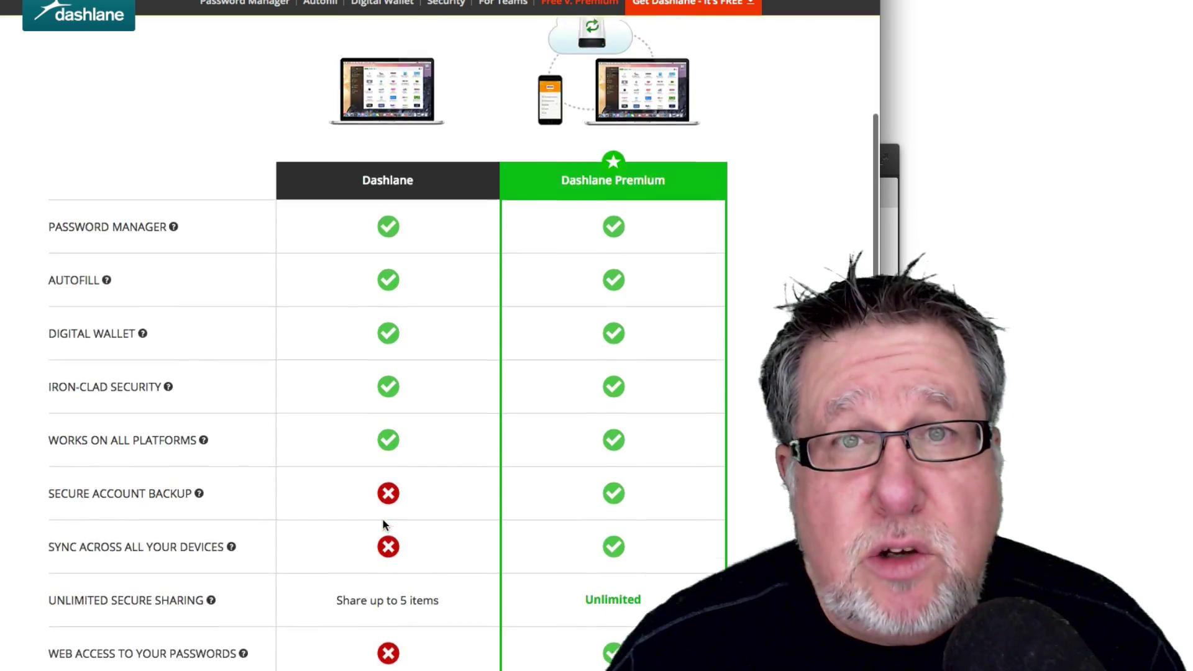
scroll(383, 523, "up", 8)
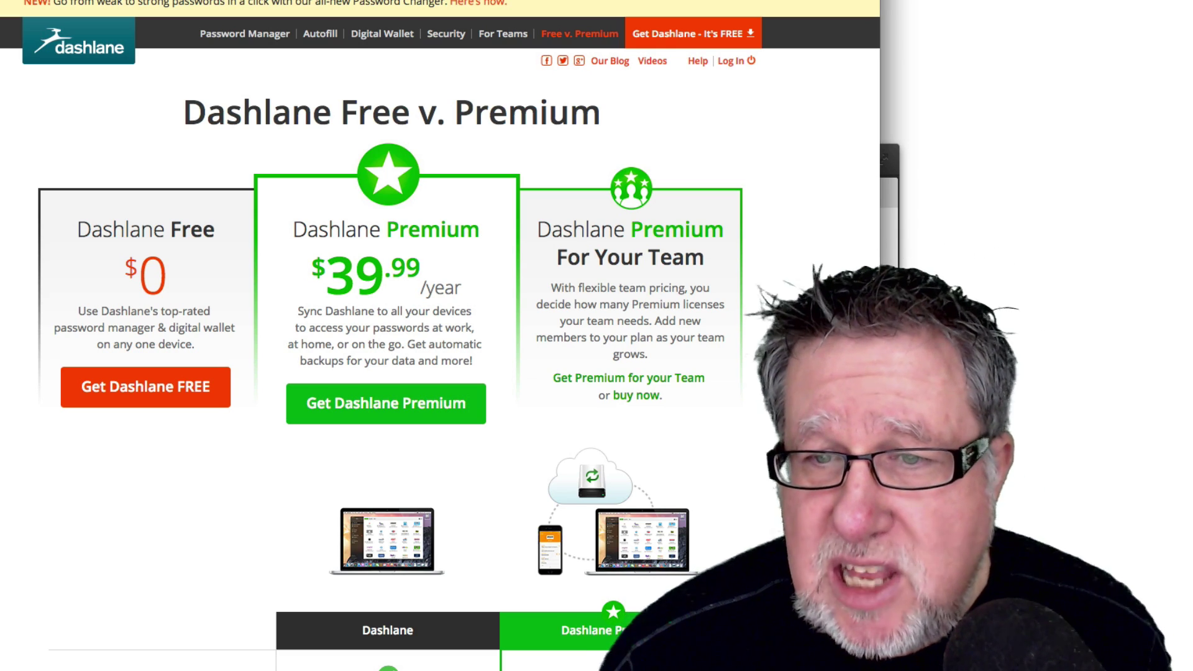
- Switch to the Dashlane app's Passwords vault listing aeroplan.com and facebook.com
key("super+Tab")
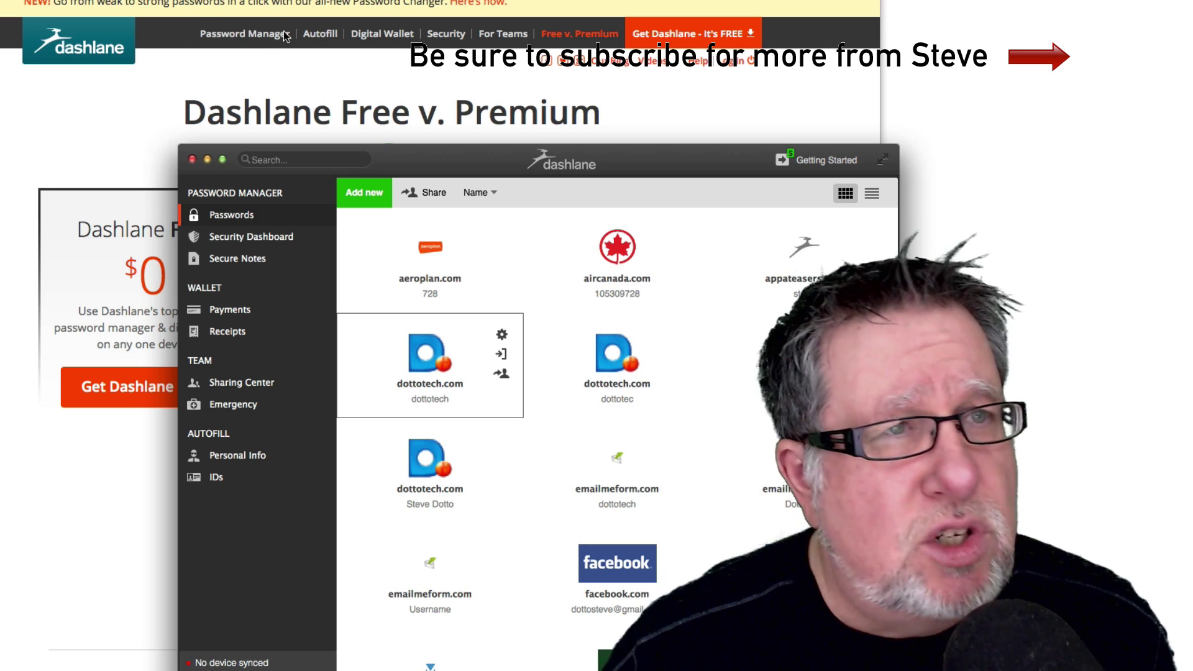
- Bring the Dashlane Passwords vault back over the pricing page, browse it, and move the window higher
left_click(3, 108)
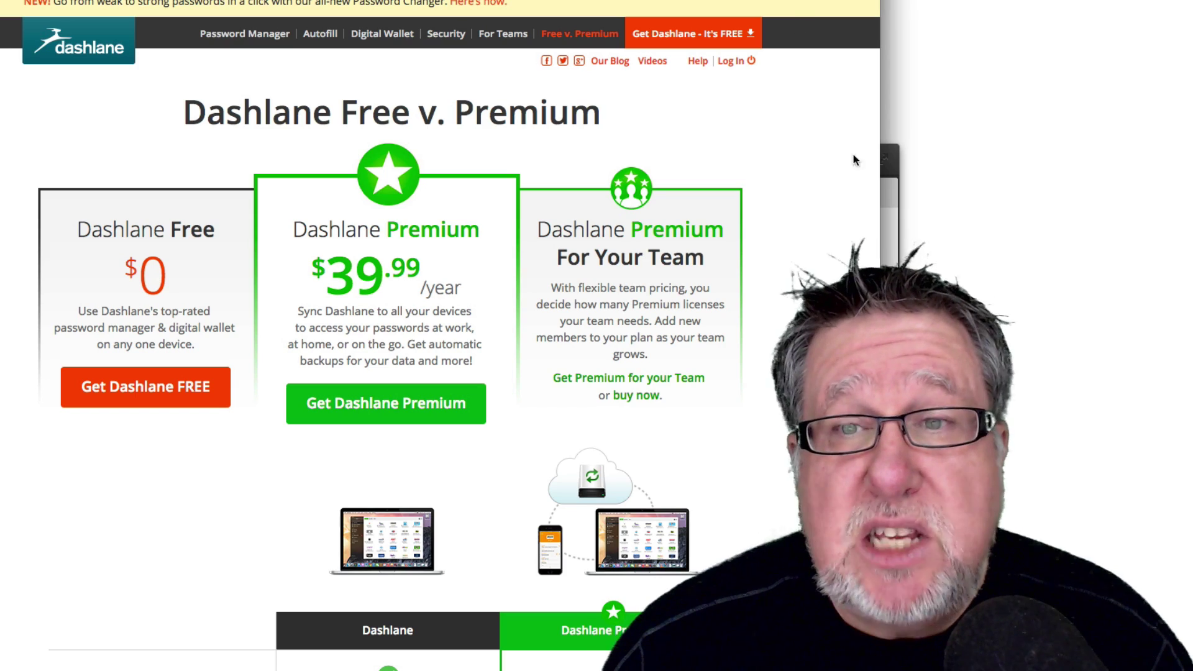
key("super+Tab")
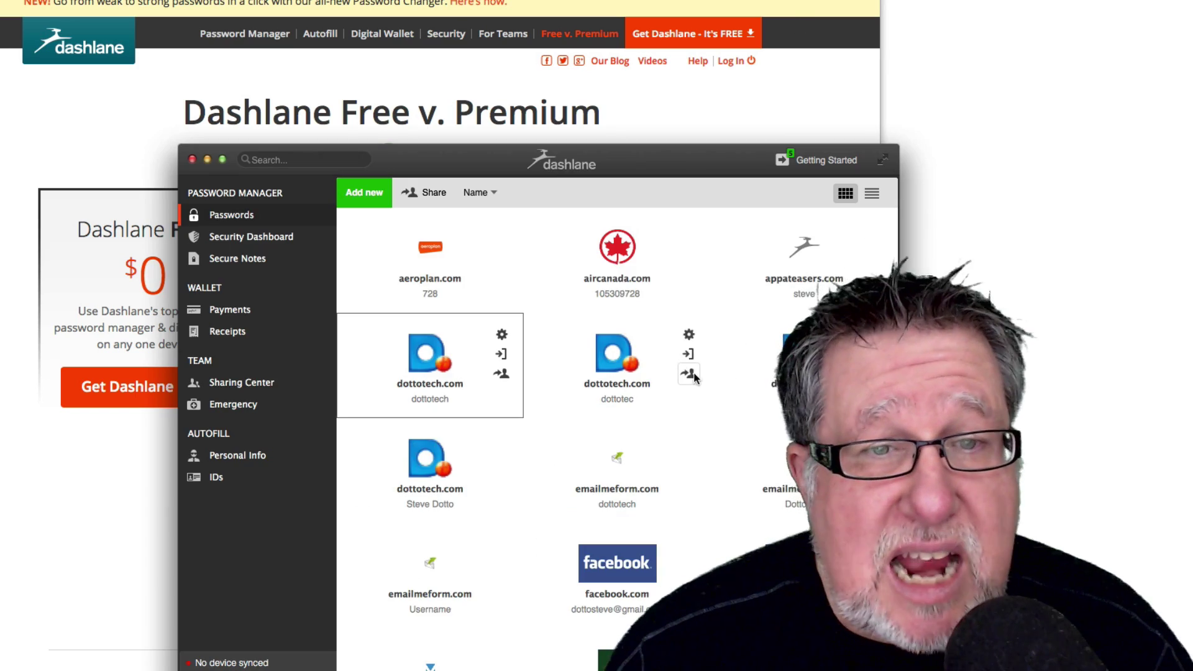
scroll(694, 372, "down", 10)
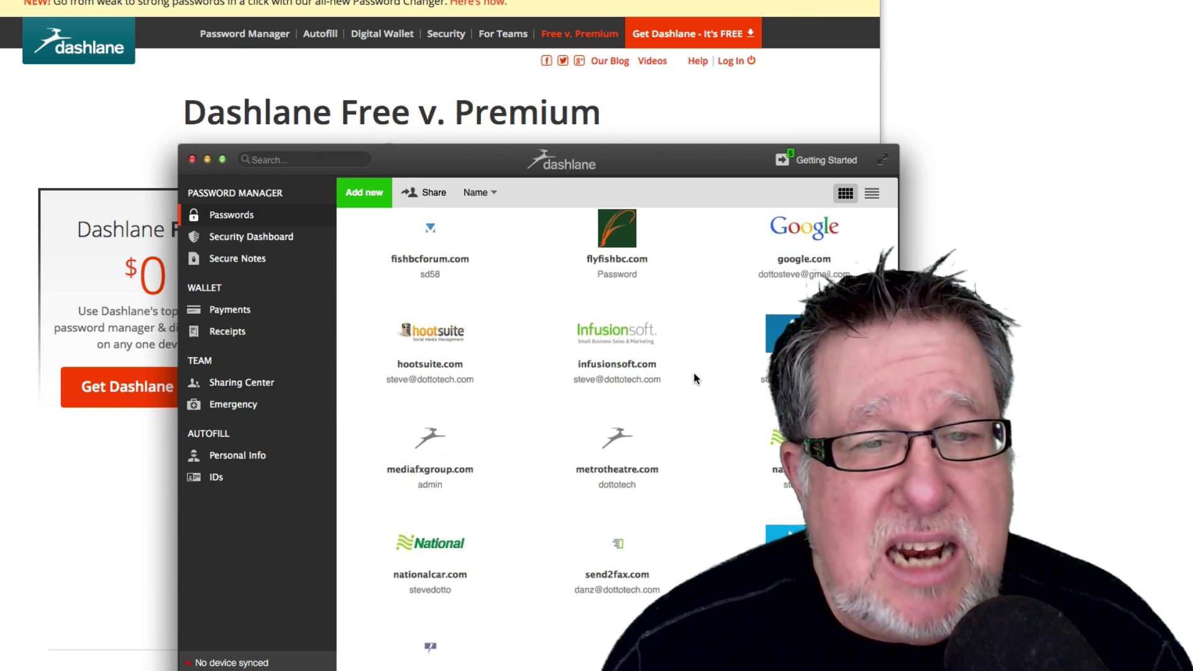
scroll(693, 371, "up", 6)
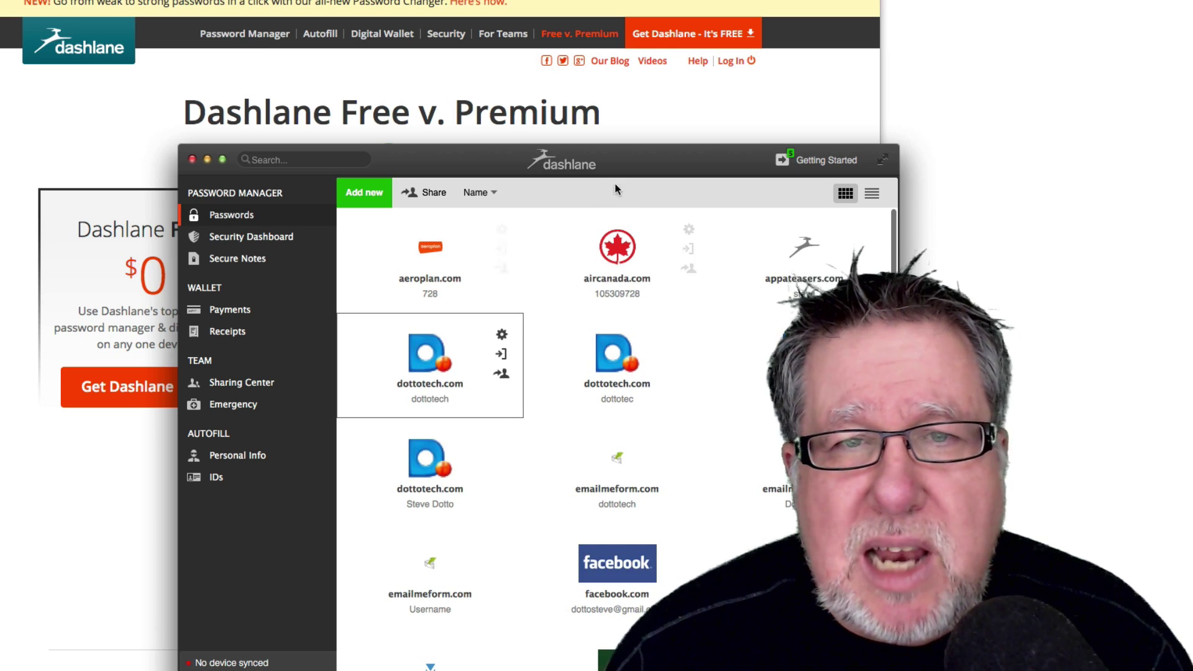
left_click_drag(673, 147, 767, 64)
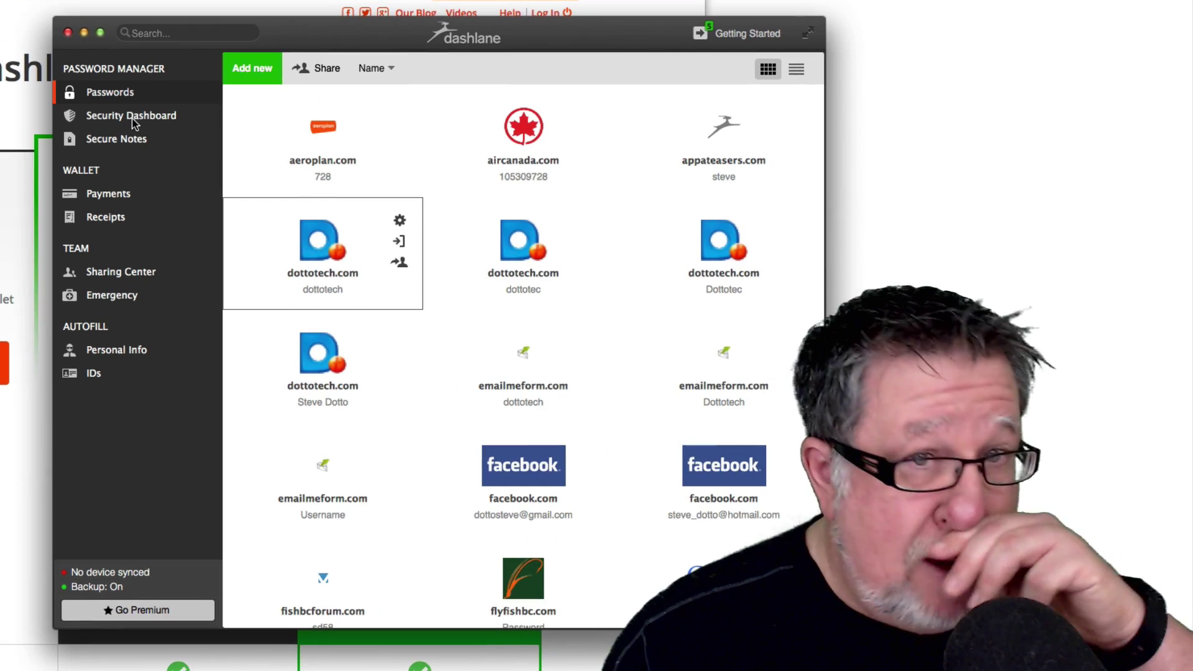
- Review the 60.2% score on the Security Dashboard, then return to the Chrome pricing page
left_click(132, 116)
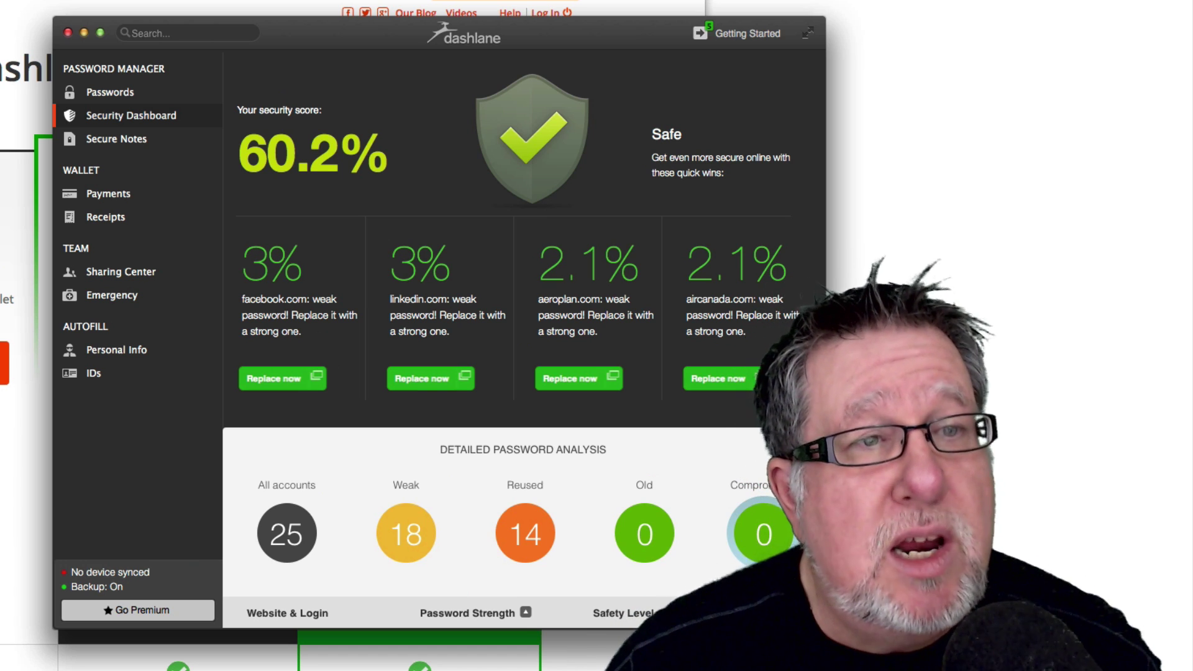
key("super+Tab")
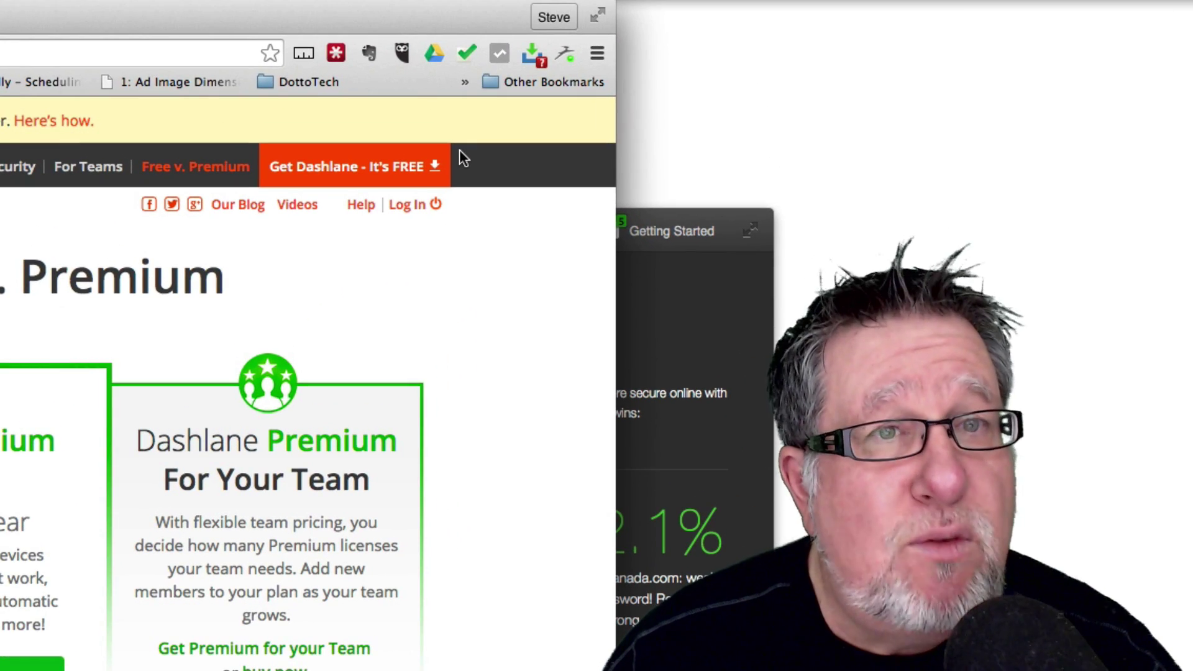
- Launch the saved fishbcforum.com login from the Dashlane toolbar icon's site list
left_click(564, 54)
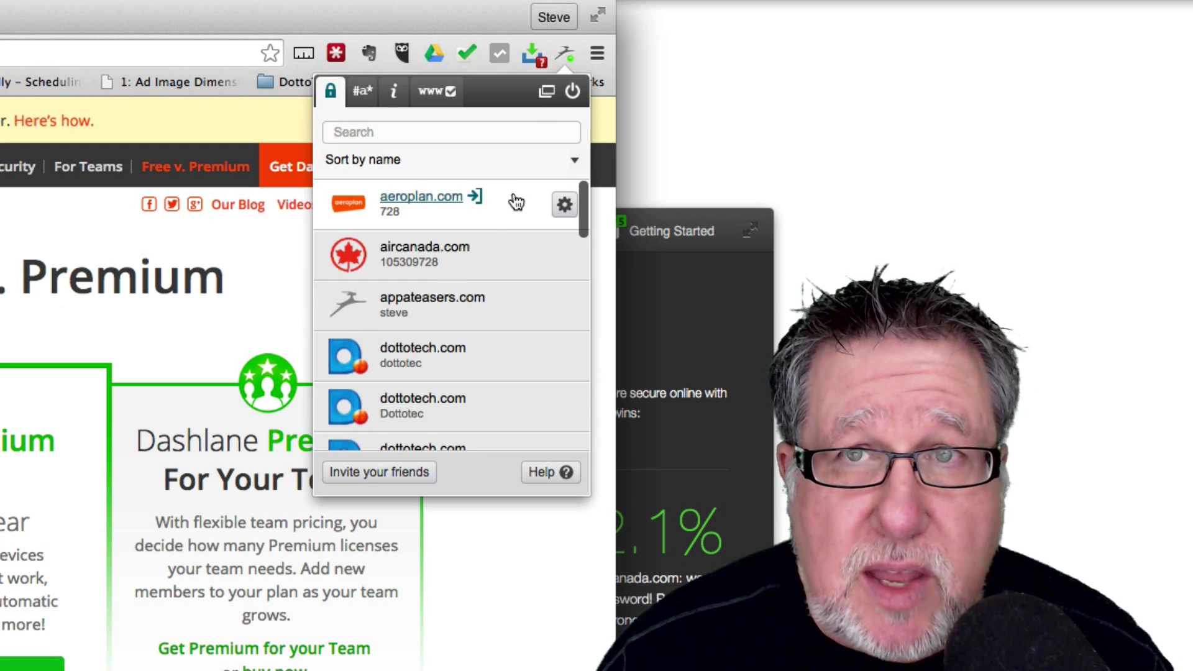
scroll(459, 282, "down", 3)
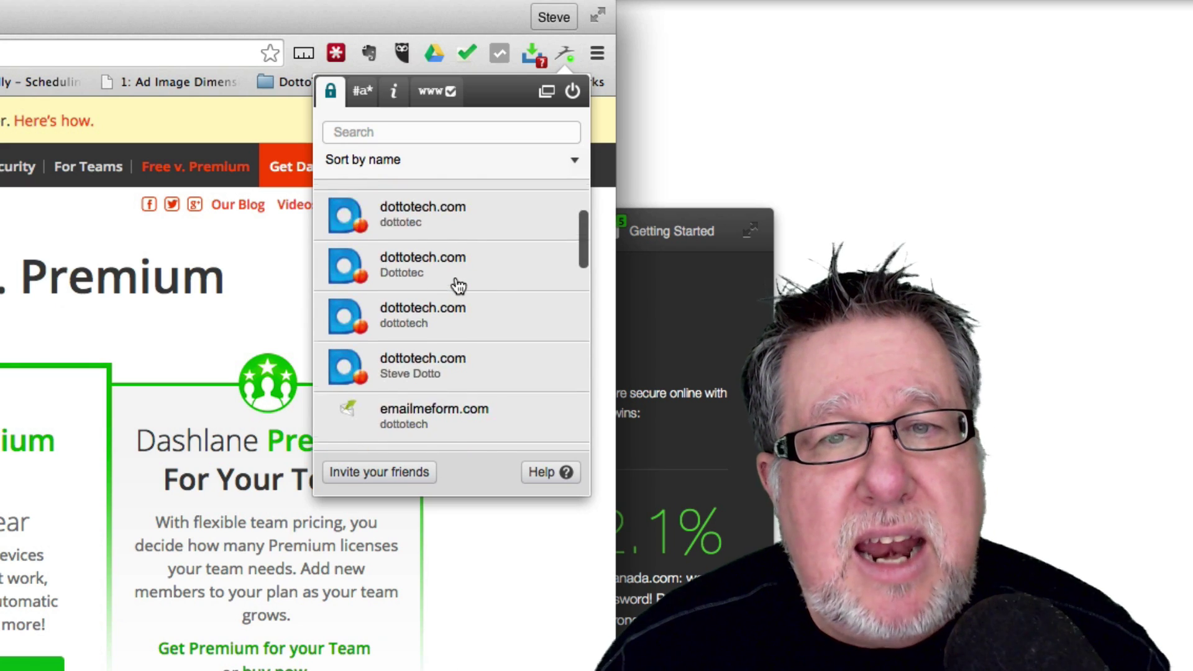
scroll(458, 285, "up", 2)
scroll(459, 284, "down", 6)
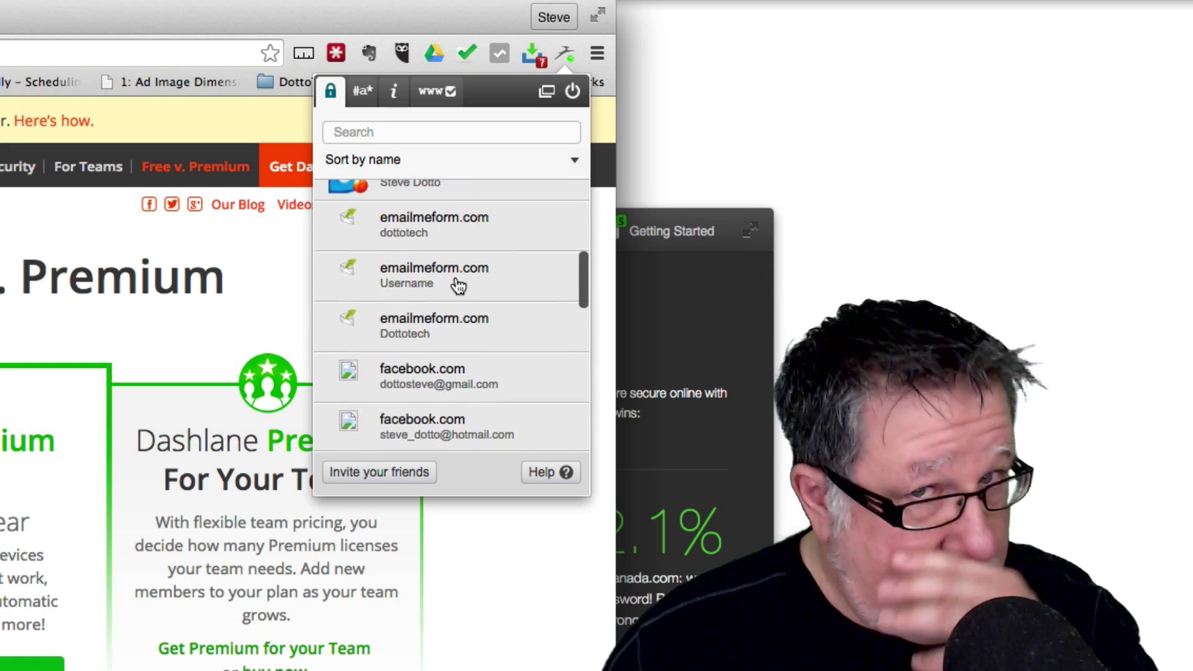
scroll(459, 286, "down", 3)
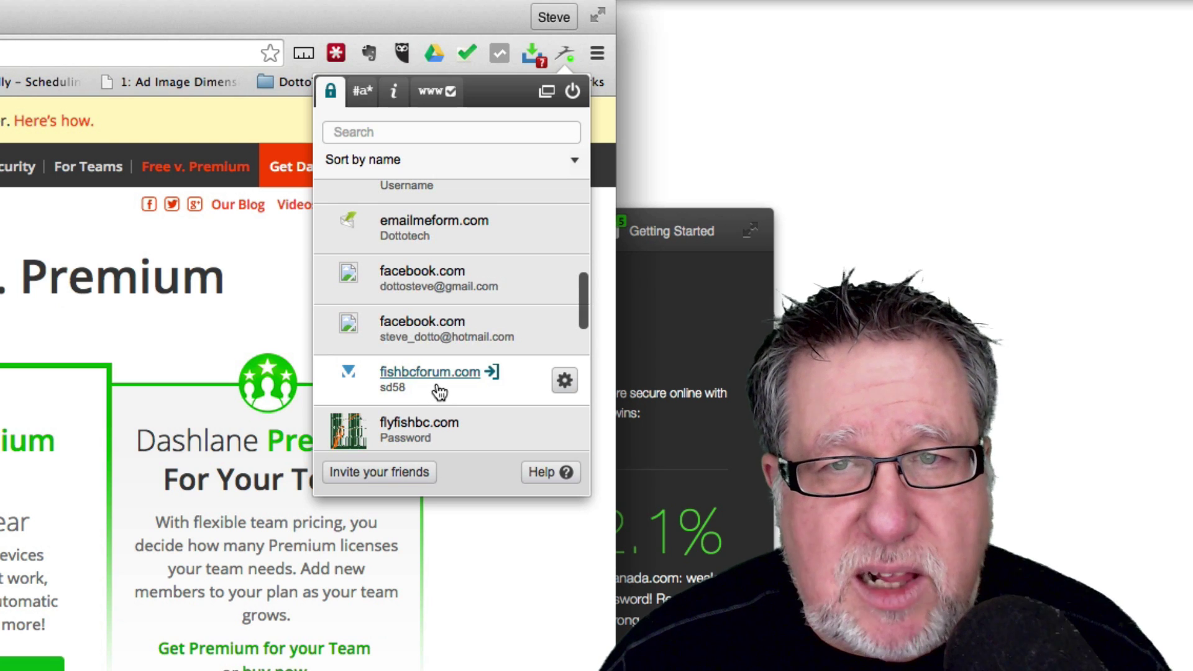
left_click(435, 388)
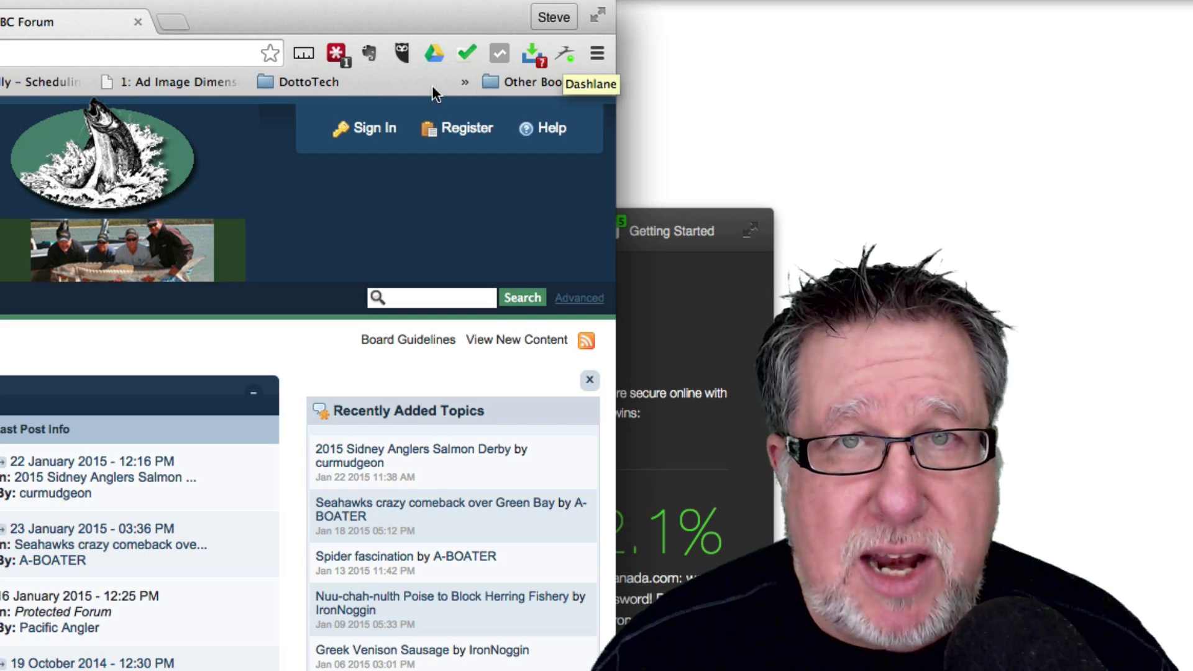
- Look at the LastPass extension menu for the forum page, then dismiss it
left_click(335, 53)
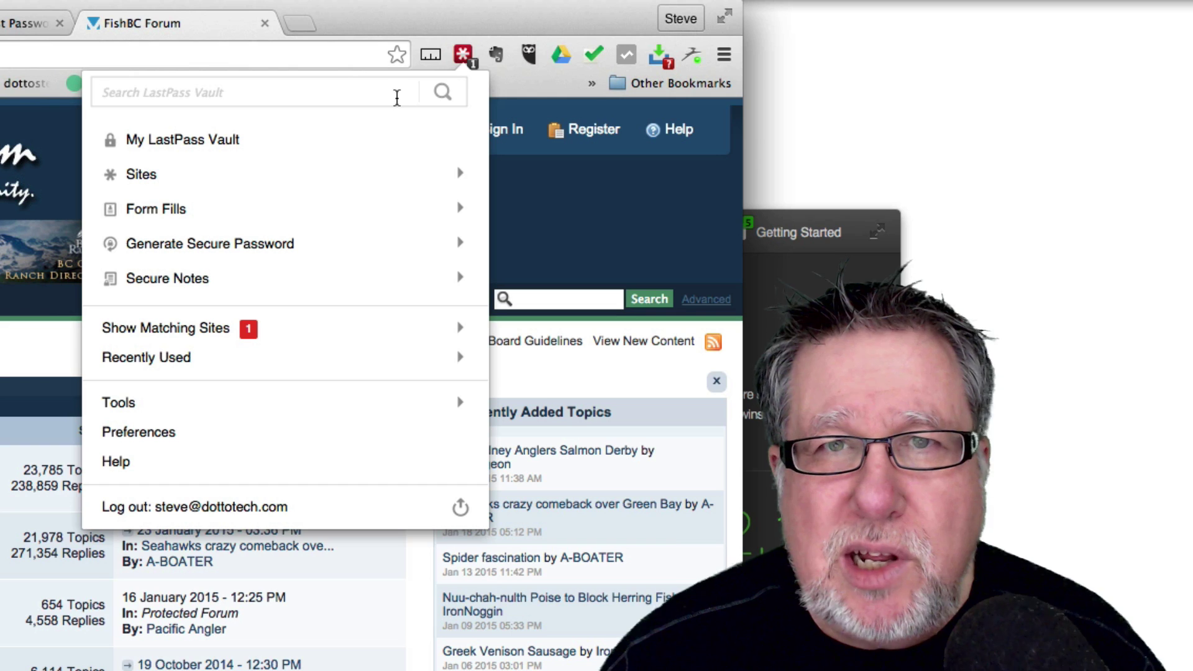
left_click(532, 24)
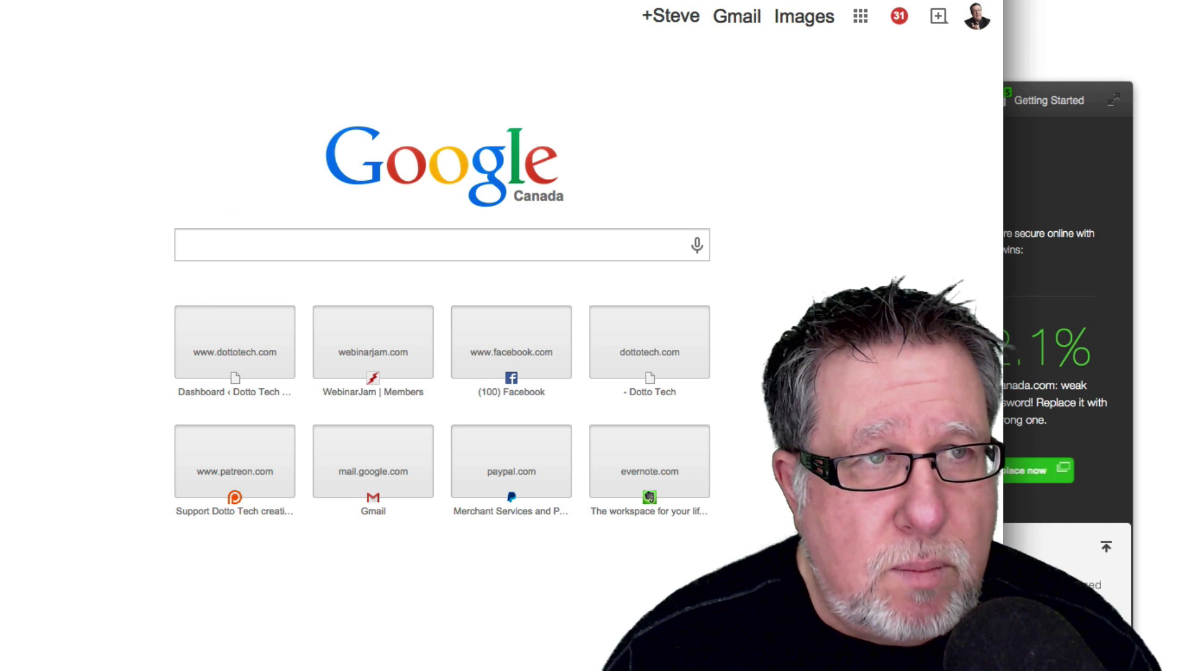
- Load the dottotech.com wp-admin login page via the 'wor' address-bar suggestion
type("wor")
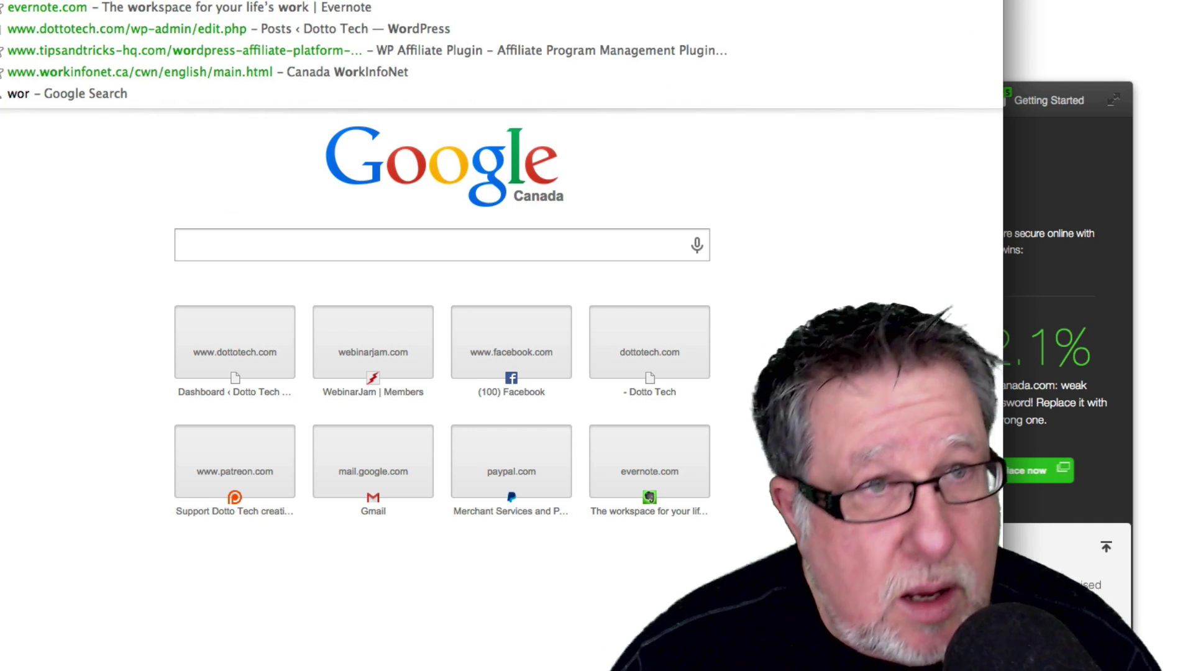
key("Down")
key("Return")
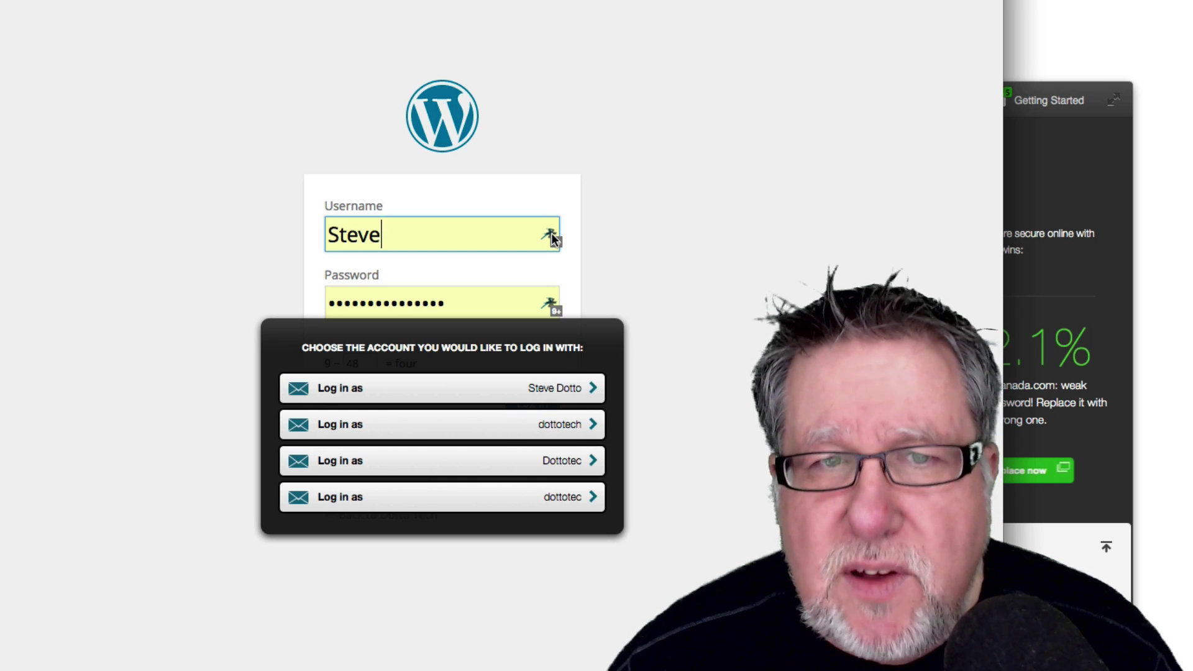
- Check LastPass's saved sites in the Username field, close them, and bring Dashlane forward
left_click(551, 233)
left_click(551, 233)
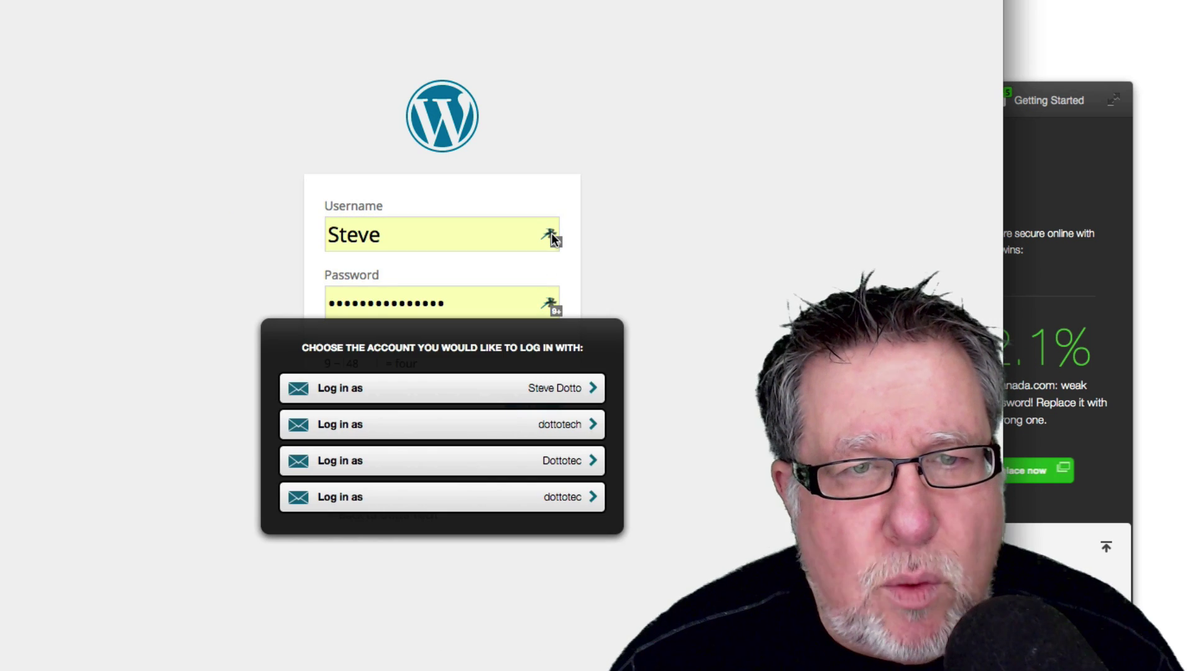
left_click(551, 233)
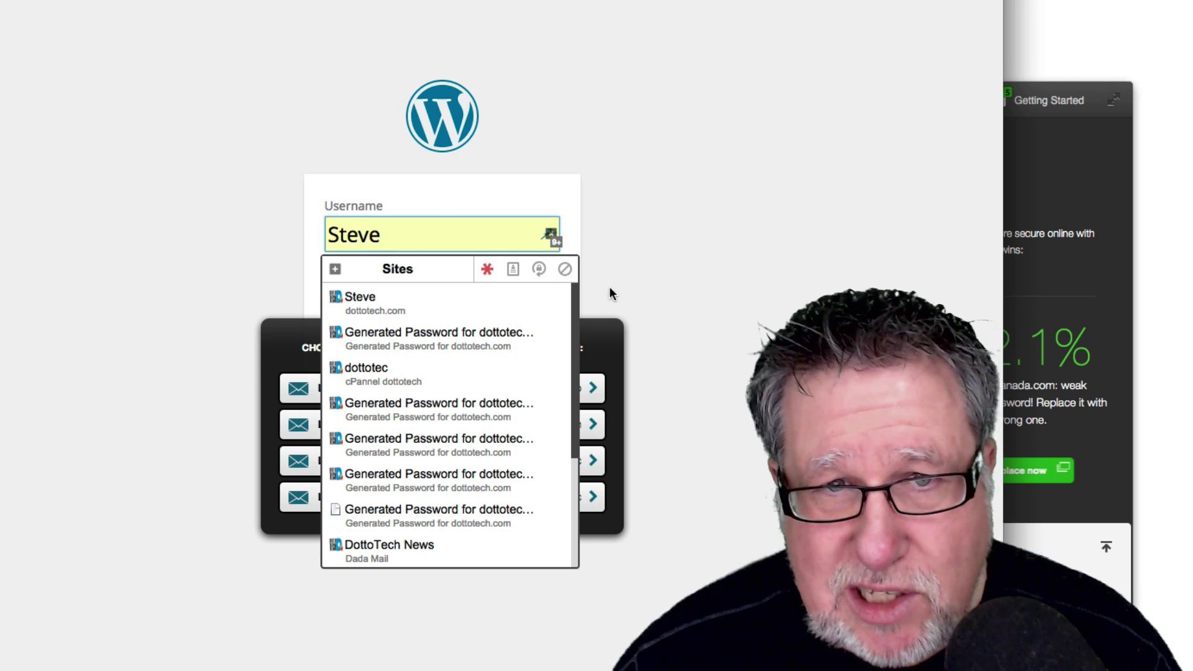
left_click(661, 235)
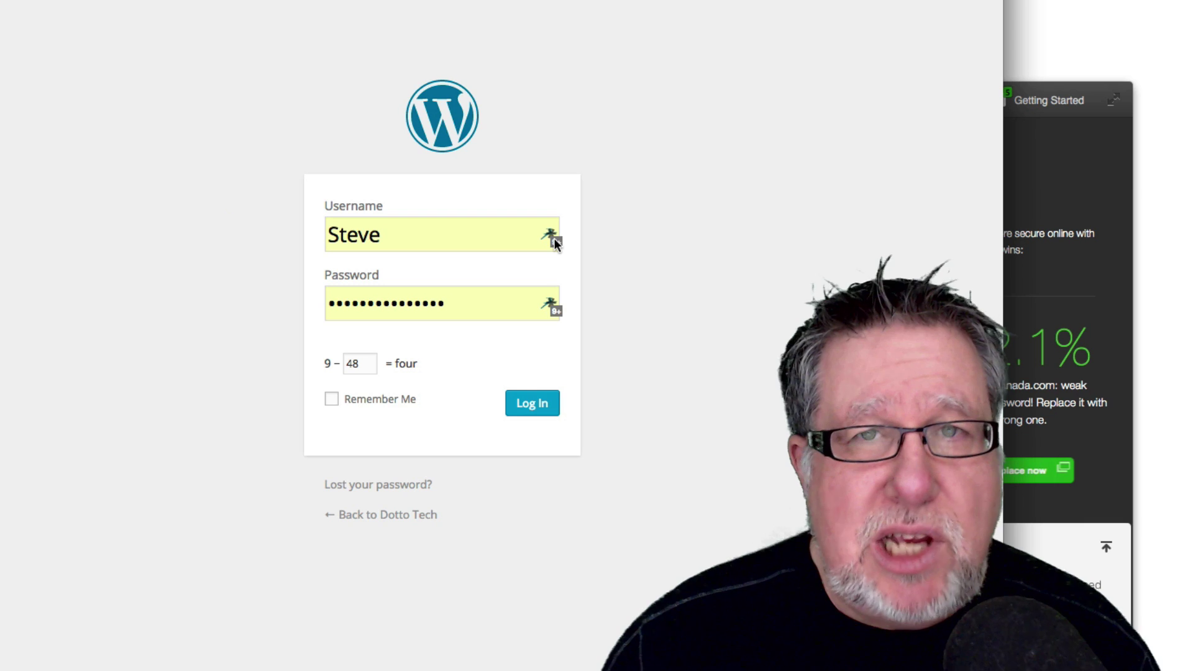
left_click(1068, 93)
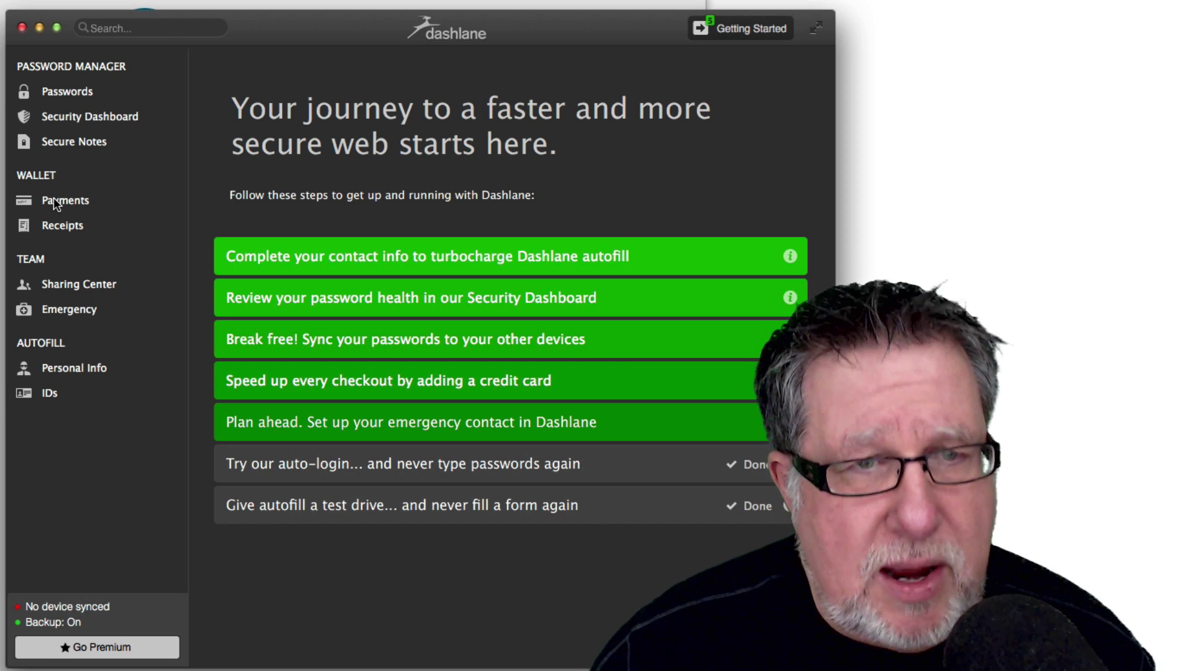
- Open the Sharing Center showing the twitter.com share and start adding a new share
left_click(89, 286)
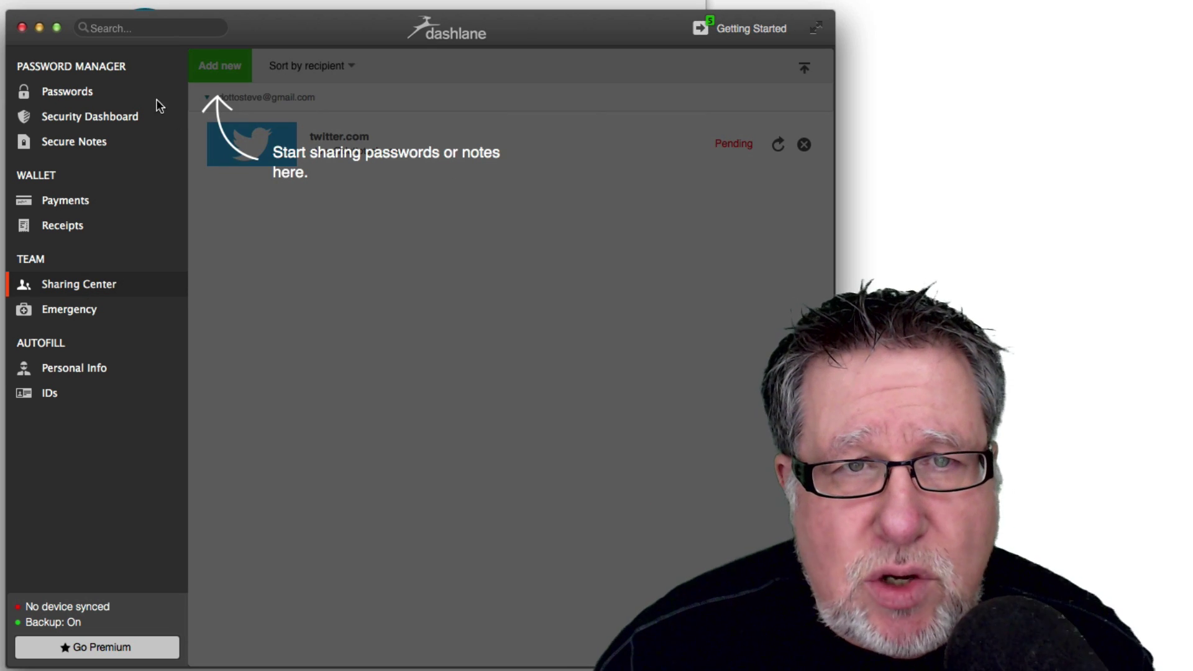
left_click(198, 79)
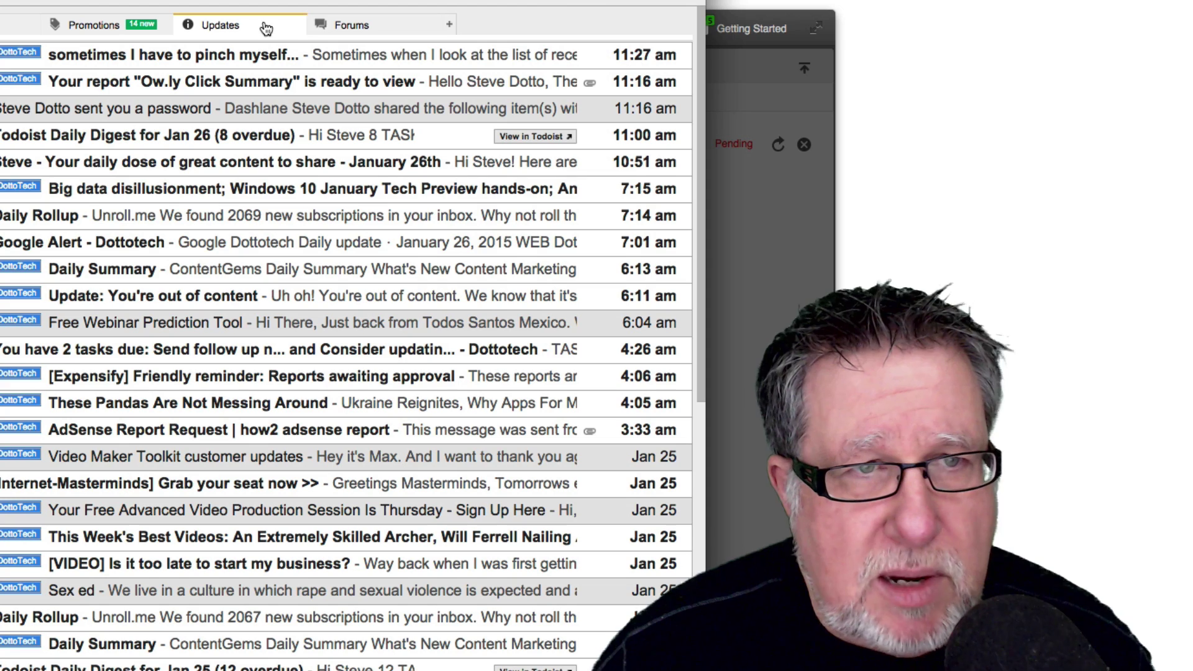
- Open Dashlane's 'sent you a password' email about the twitter.com login
left_click(150, 111)
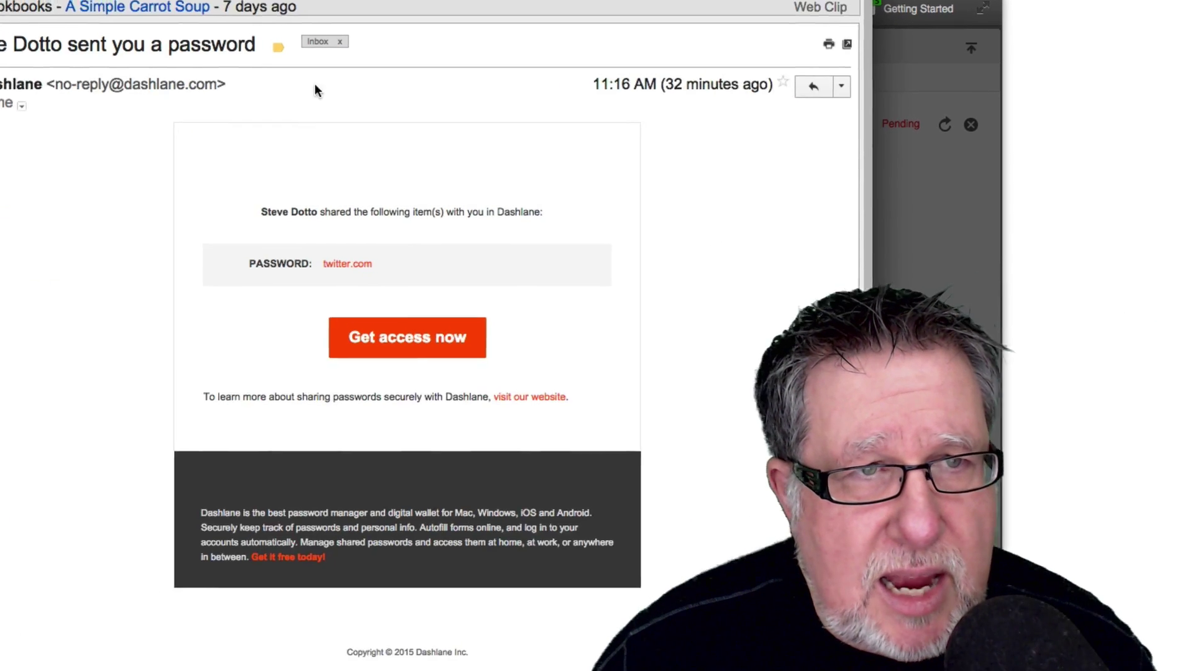